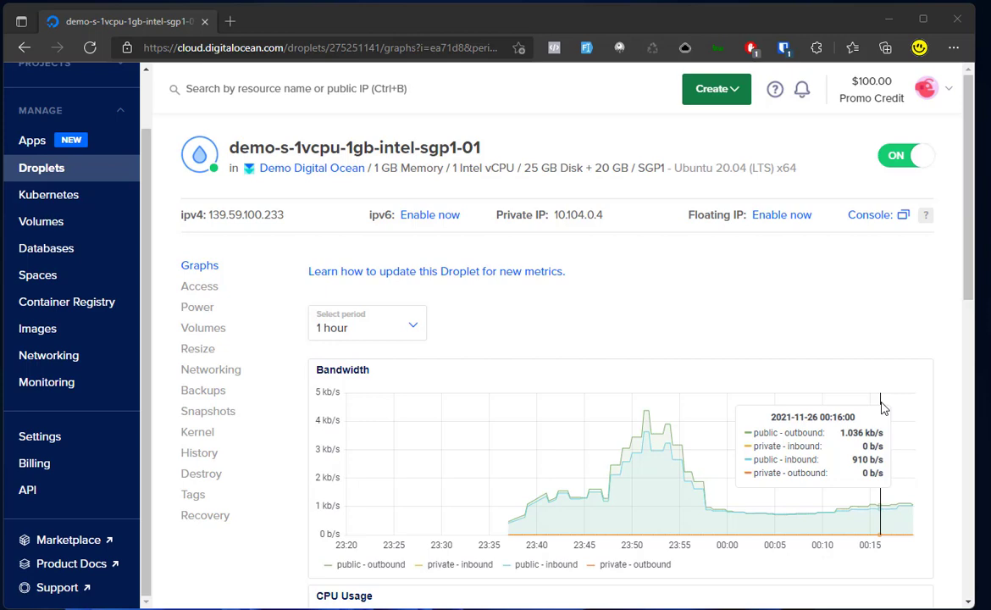
# Step: Open the droplet's Backups page and review its backup schedule and monthly cost
pyautogui.click(796, 259)
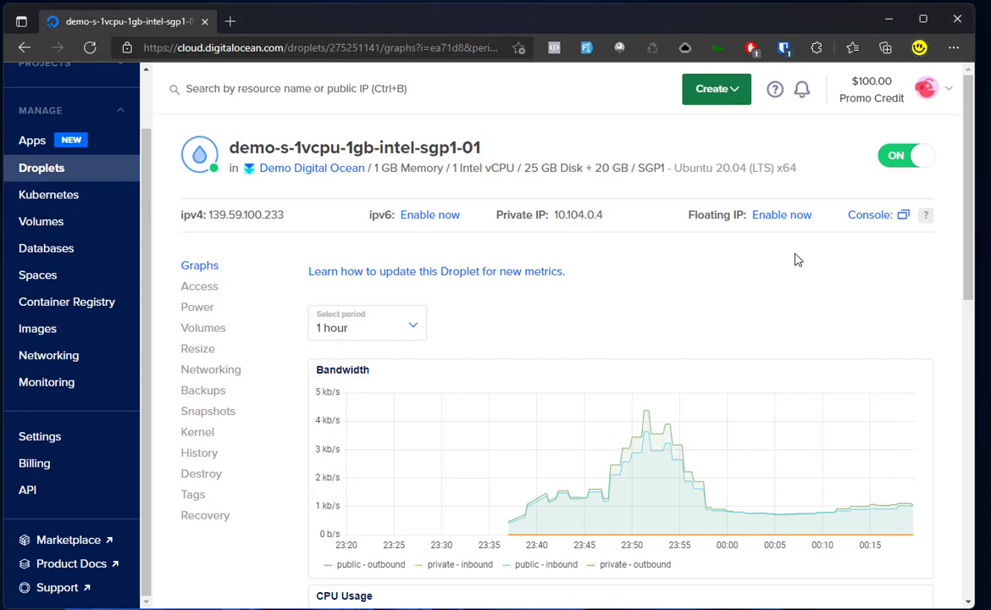
pyautogui.scroll(-1, 796, 259)
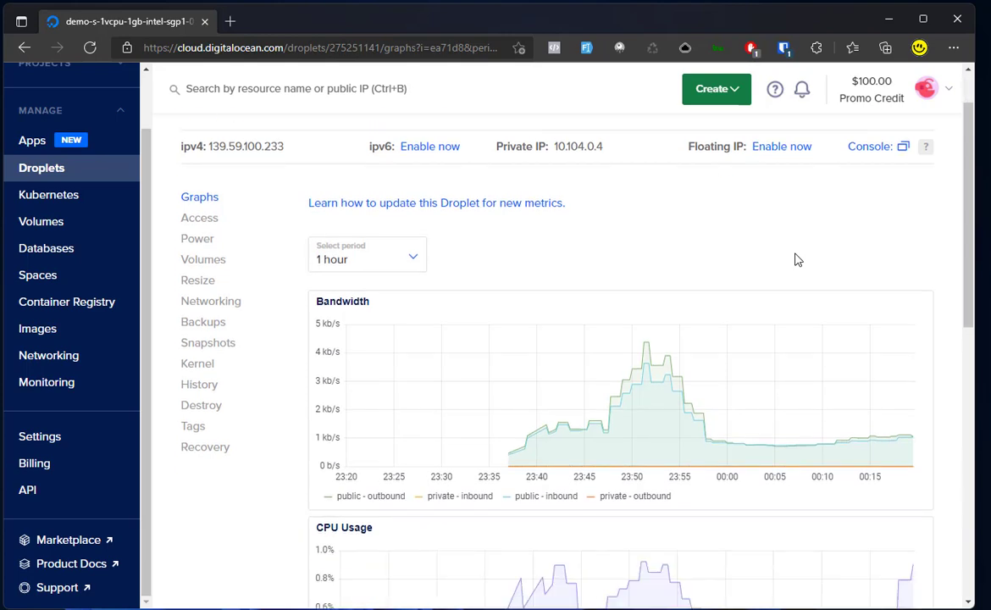
pyautogui.scroll(1, 796, 259)
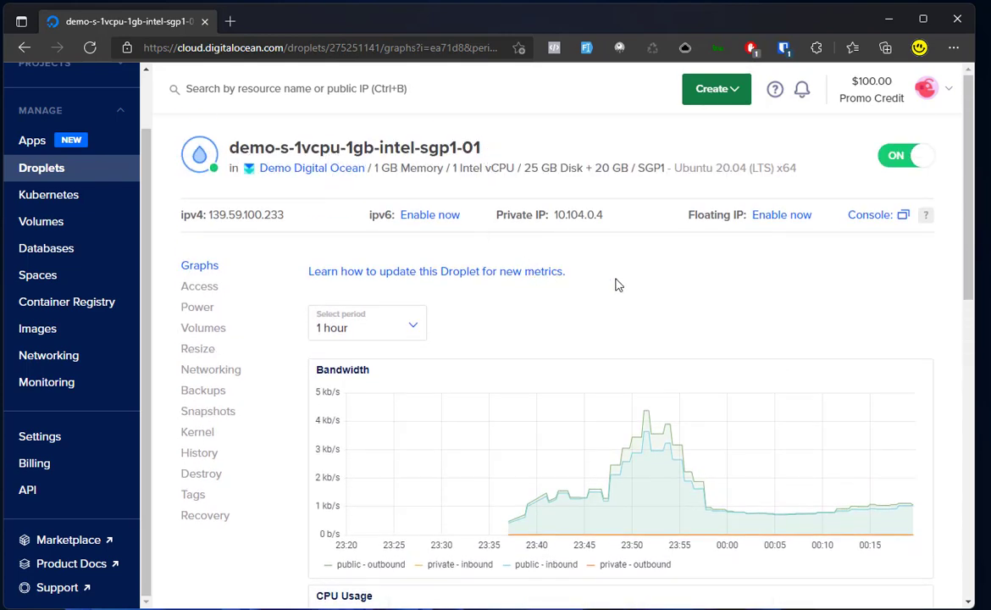
pyautogui.scroll(-2, 615, 283)
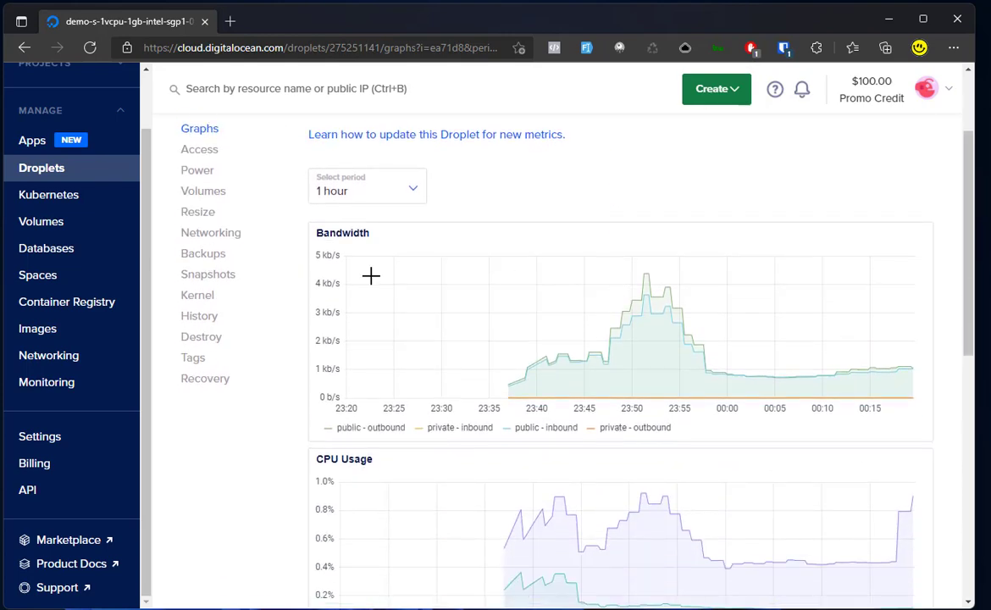
pyautogui.click(214, 259)
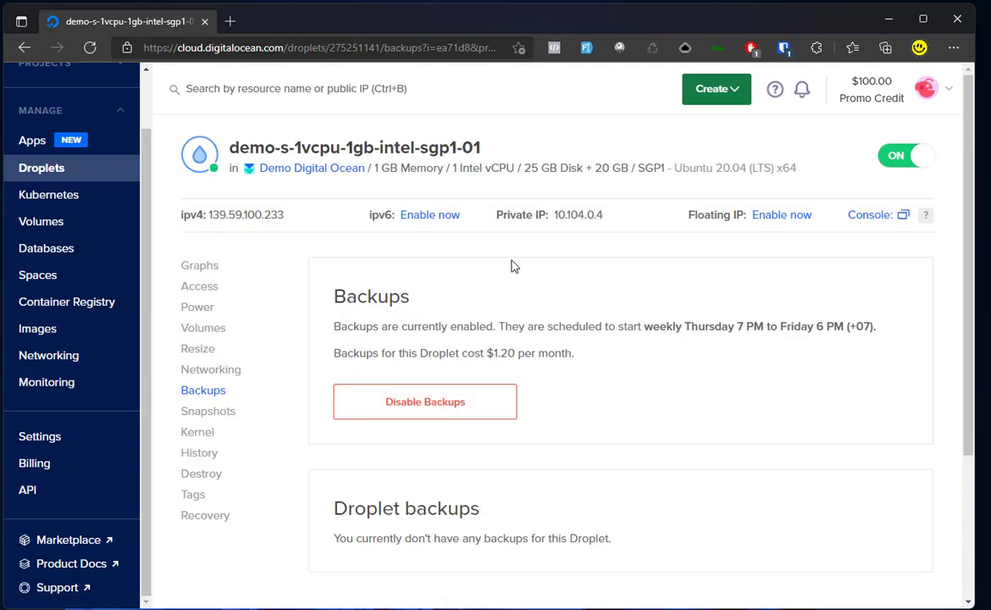
pyautogui.moveTo(549, 327); pyautogui.dragTo(742, 360)
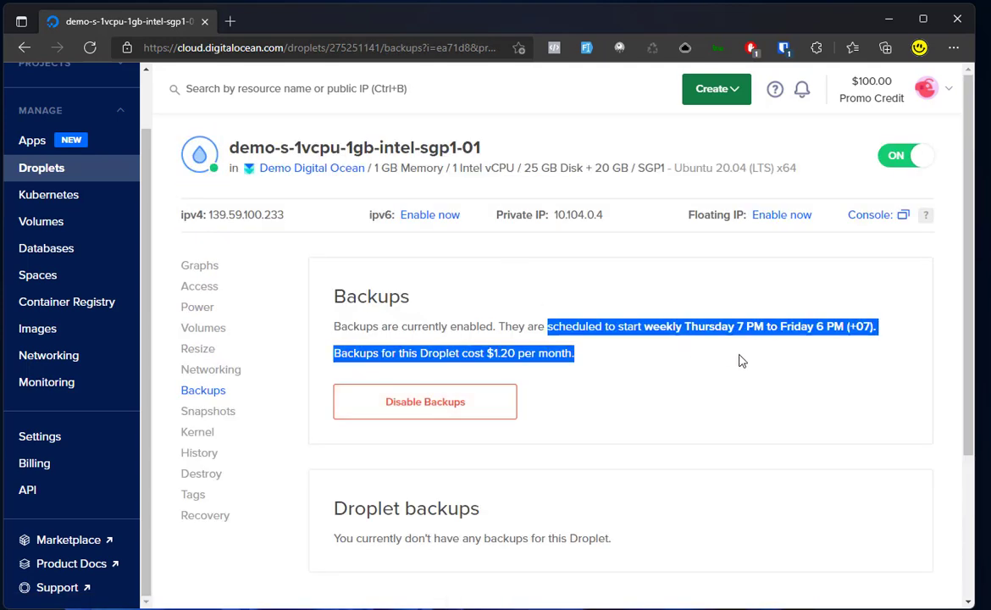
pyautogui.click(739, 351)
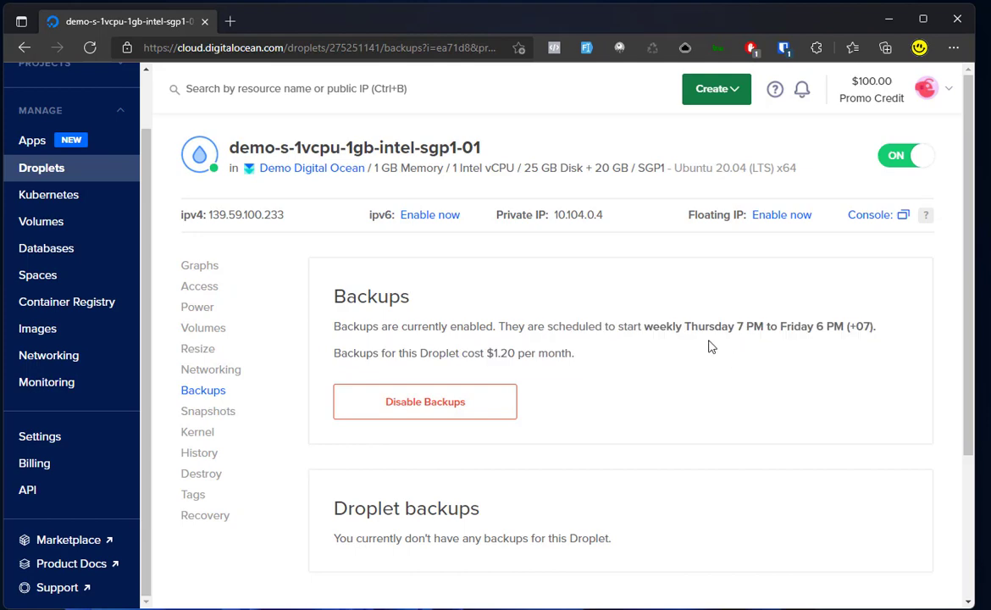
pyautogui.moveTo(588, 327); pyautogui.dragTo(861, 348)
pyautogui.click(792, 338)
pyautogui.moveTo(704, 327); pyautogui.dragTo(835, 354)
pyautogui.click(834, 354)
pyautogui.scroll(-1, 804, 358)
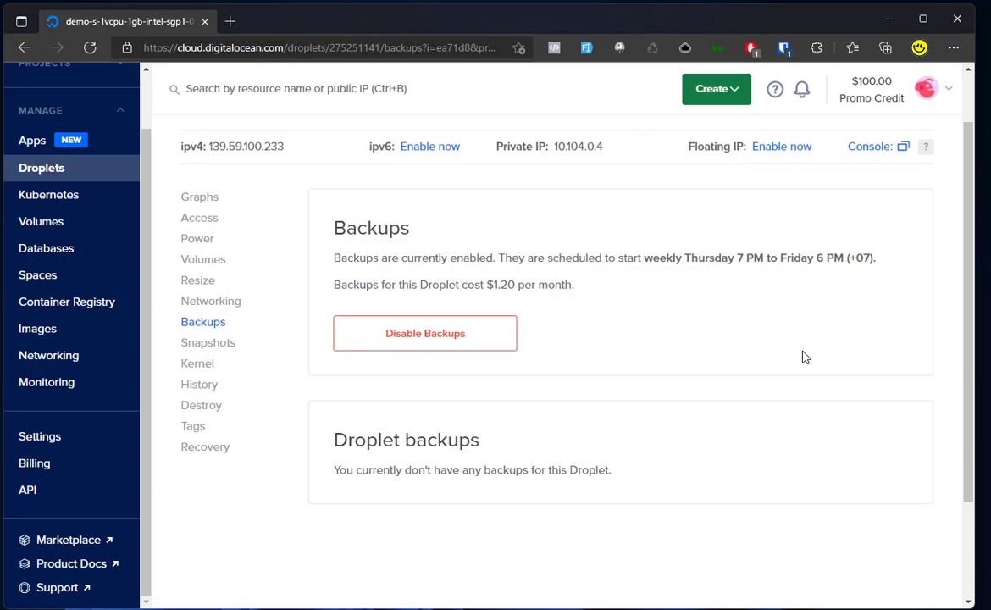
# Step: Take a live snapshot of the droplet under the suggested name, and return to the Backups page to reread the weekly schedule
pyautogui.click(220, 344)
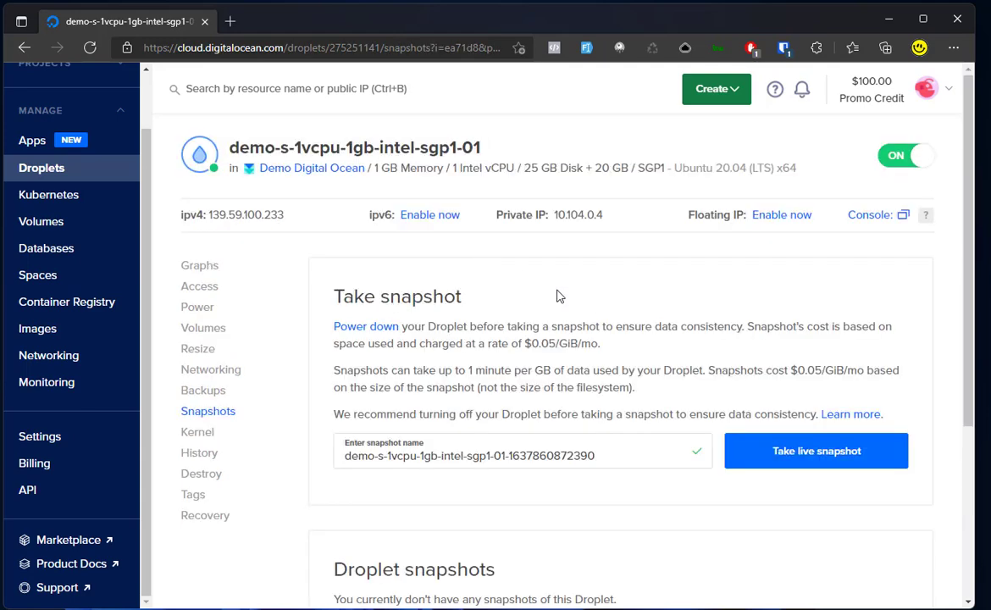
pyautogui.scroll(-1, 558, 296)
pyautogui.scroll(-1, 557, 296)
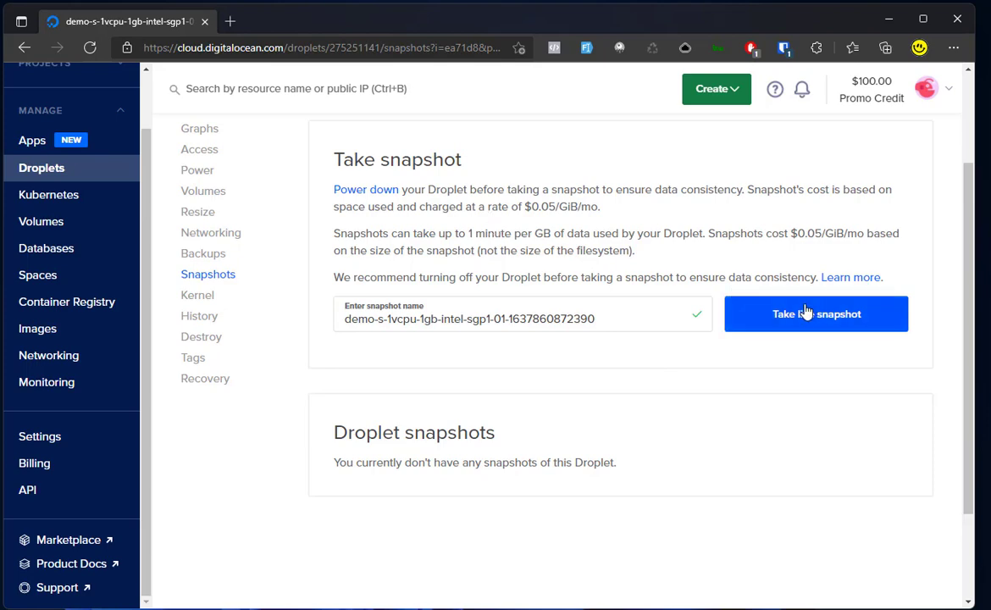
pyautogui.moveTo(391, 318); pyautogui.dragTo(661, 312)
pyautogui.click(657, 359)
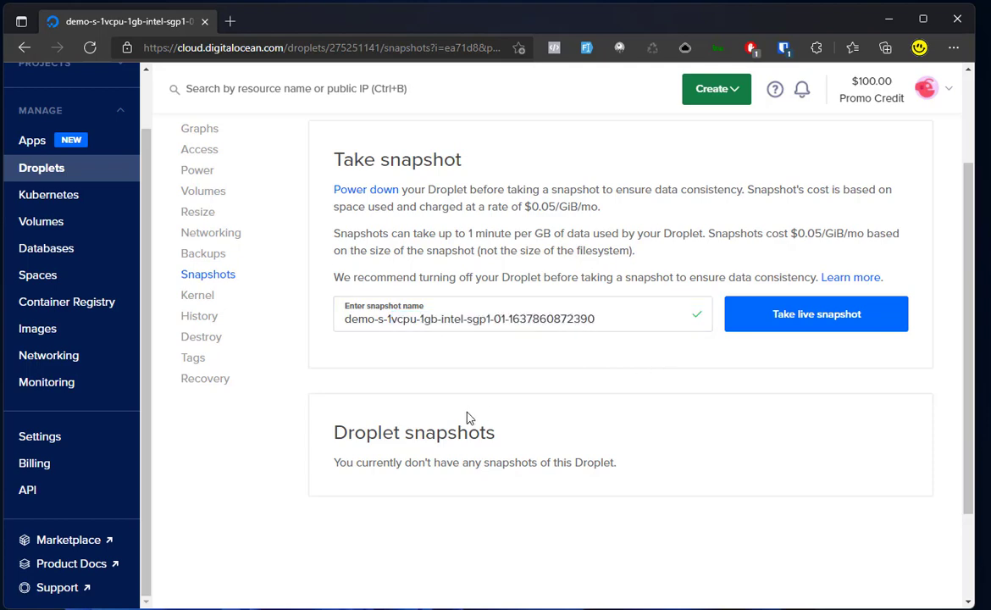
pyautogui.click(781, 322)
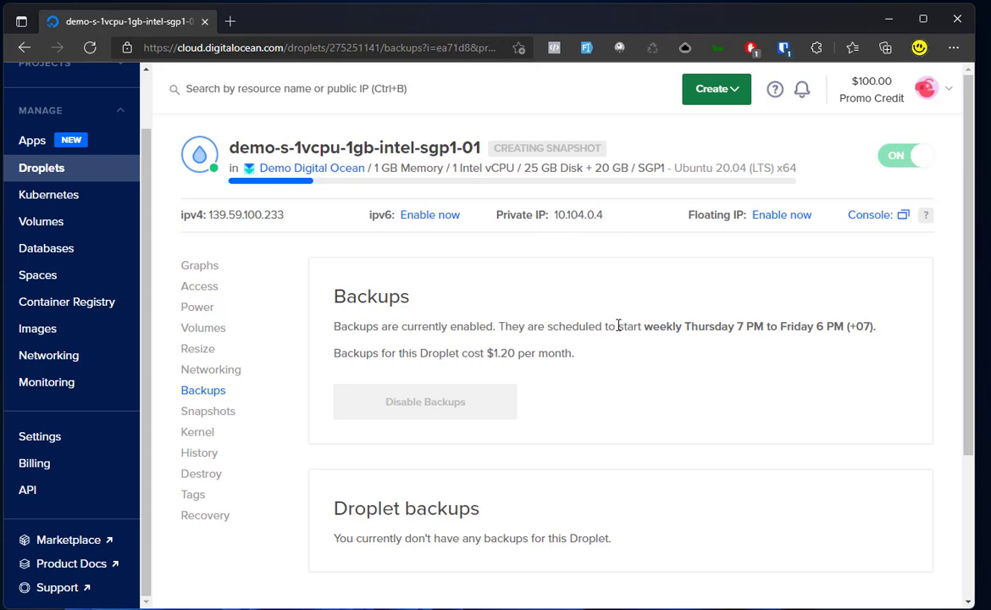
pyautogui.moveTo(645, 326); pyautogui.dragTo(702, 369)
pyautogui.click(688, 363)
# Step: Search the web for "cloud acronis" in a new tab and open the Acronis Cloud sign-in page
pyautogui.click(230, 21)
pyautogui.write('cloud acronis')
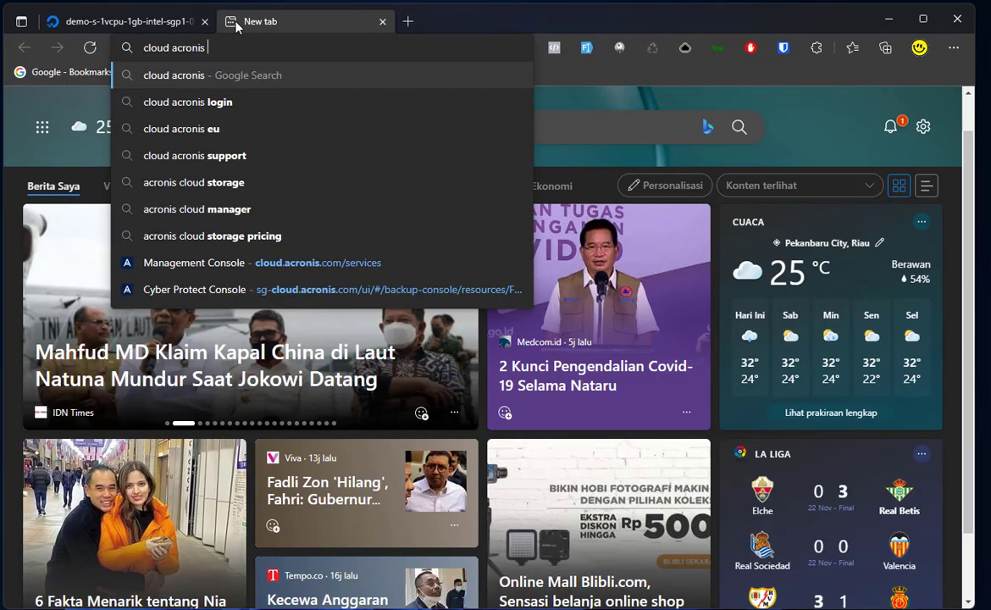
pyautogui.write(' backup')
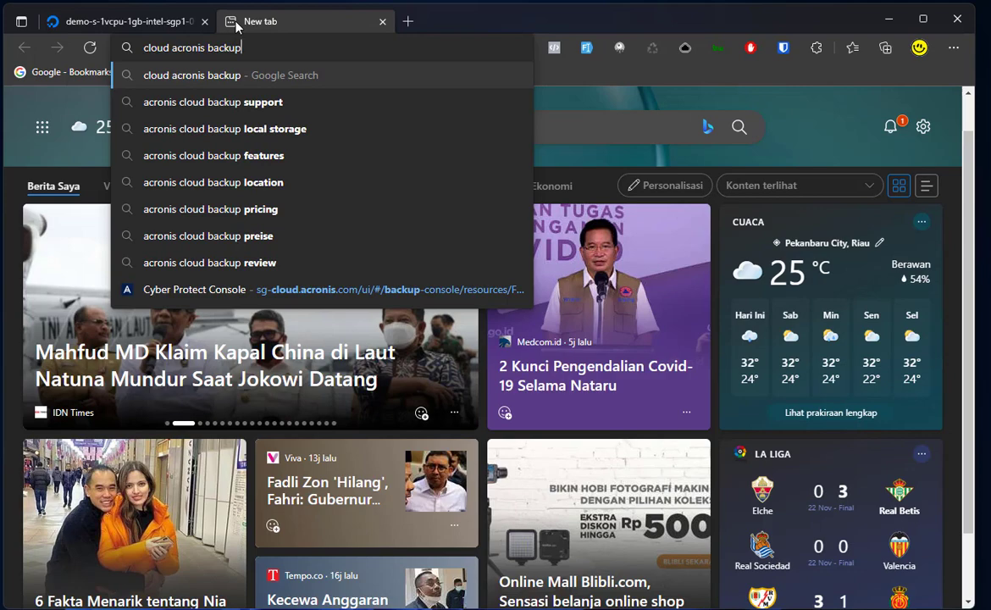
pyautogui.hotkey('ctrl', 'shift', 'Left')
pyautogui.press('BackSpace')
pyautogui.press('Return')
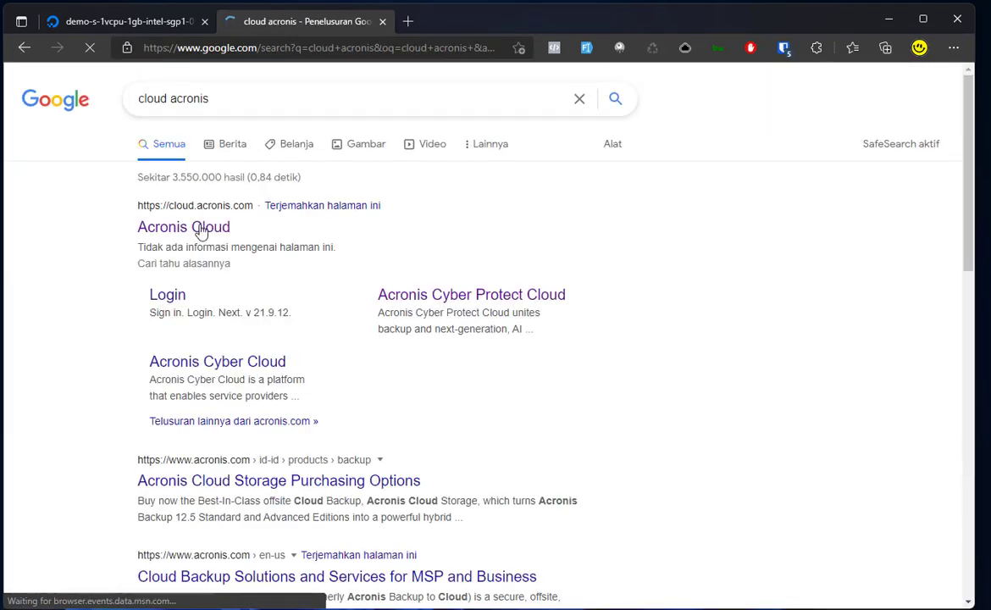
pyautogui.click(197, 230)
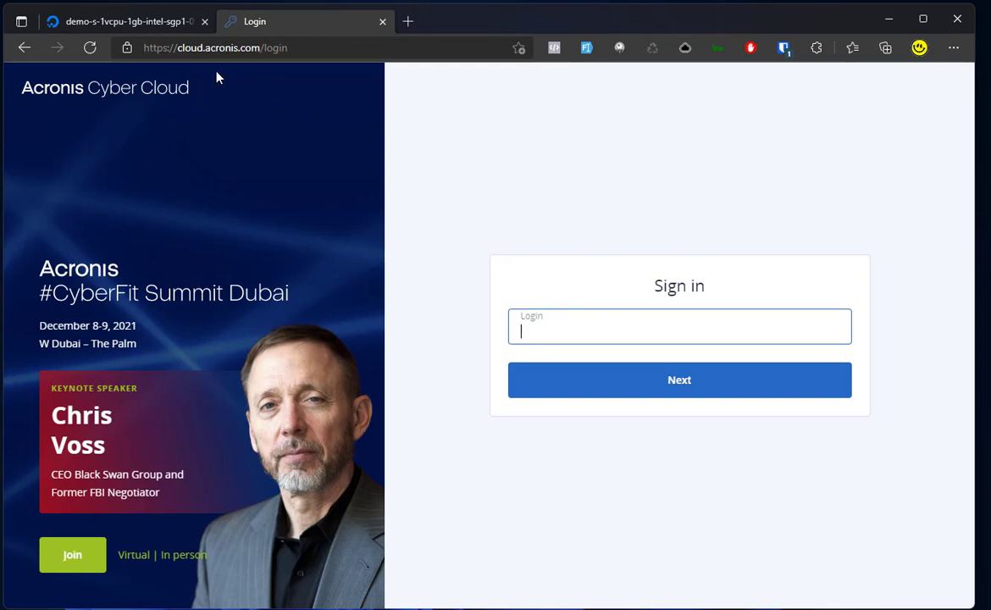
# Step: Return to the DigitalOcean droplet page and reload it to check the snapshot's progress
pyautogui.click(173, 25)
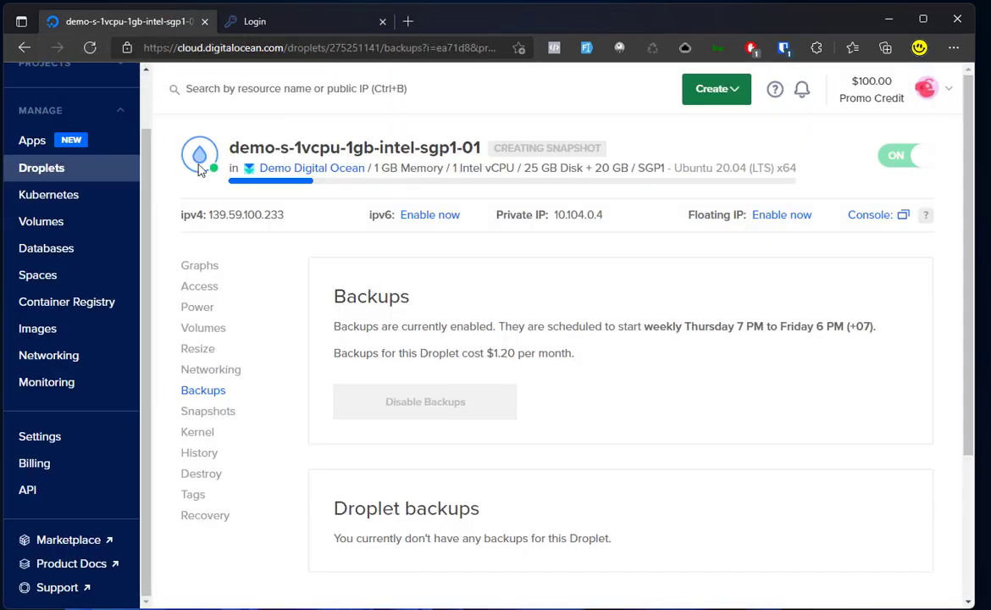
pyautogui.click(90, 53)
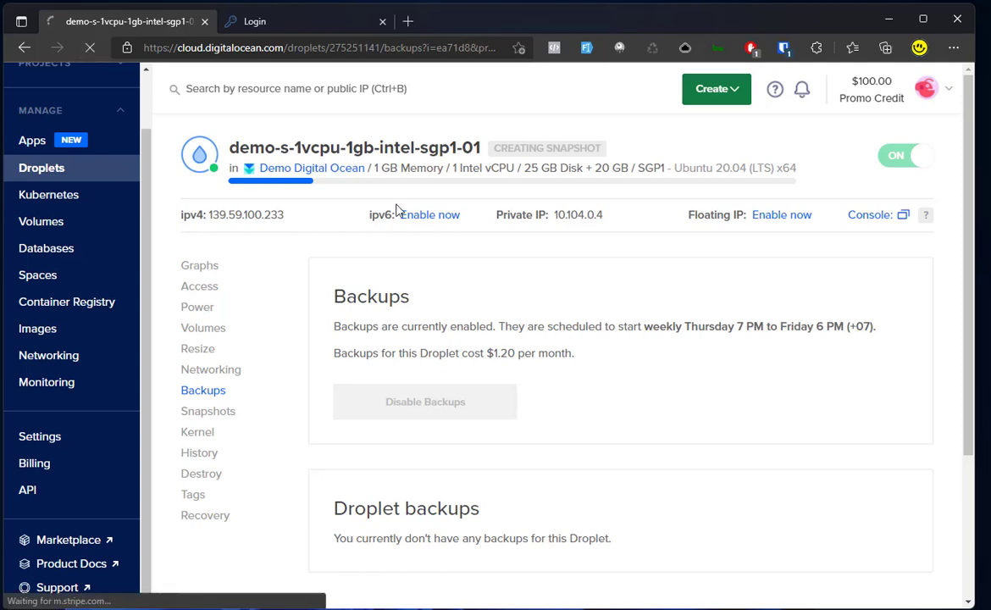
pyautogui.scroll(-2, 464, 283)
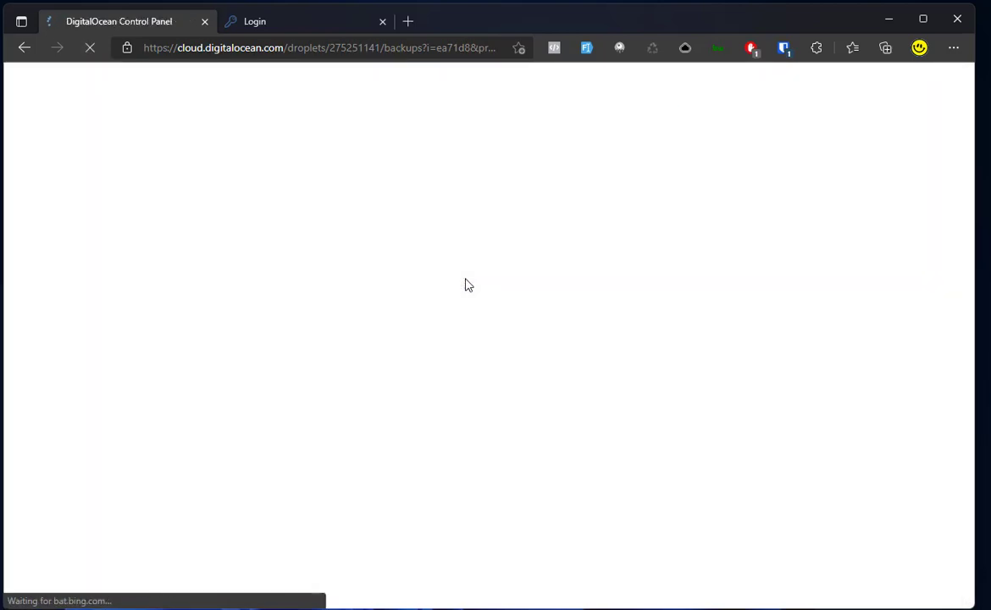
pyautogui.click(255, 22)
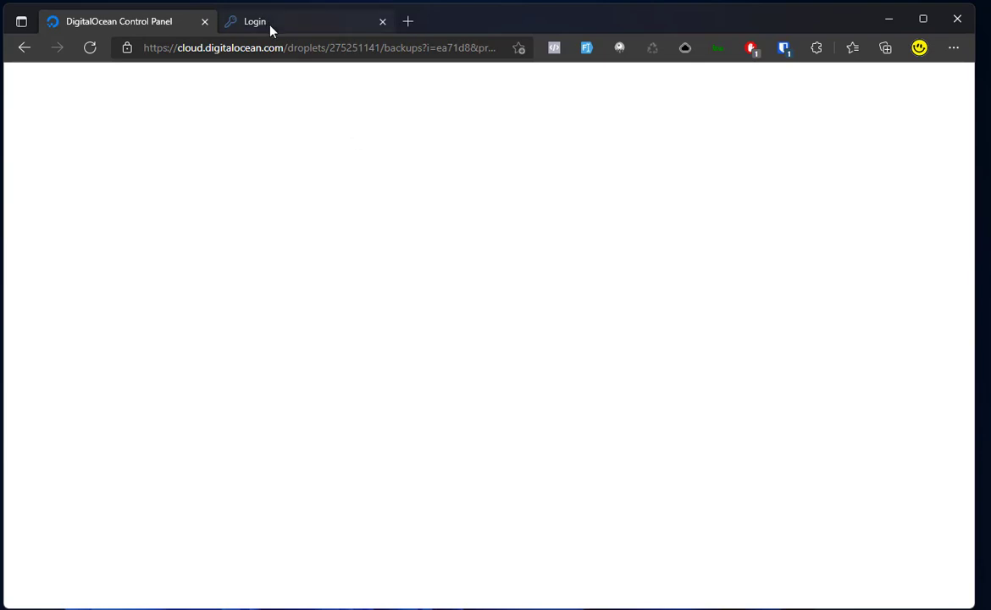
# Step: Open YouTube in a new tab and go to the signed-in account's own channel page
pyautogui.click(409, 21)
pyautogui.write('u')
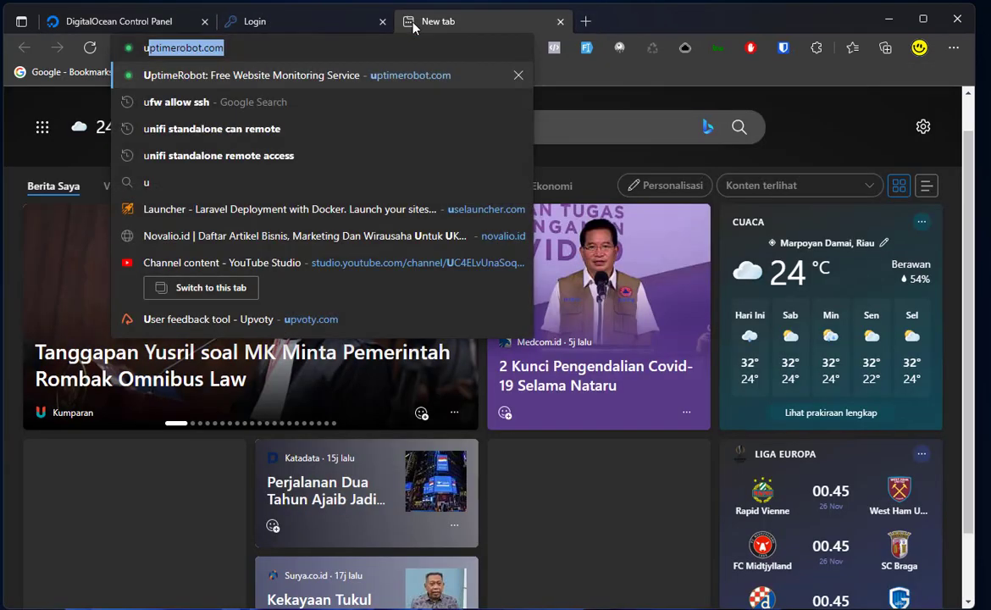
pyautogui.press('BackSpace')
pyautogui.press('BackSpace')
pyautogui.write('yo')
pyautogui.press('Return')
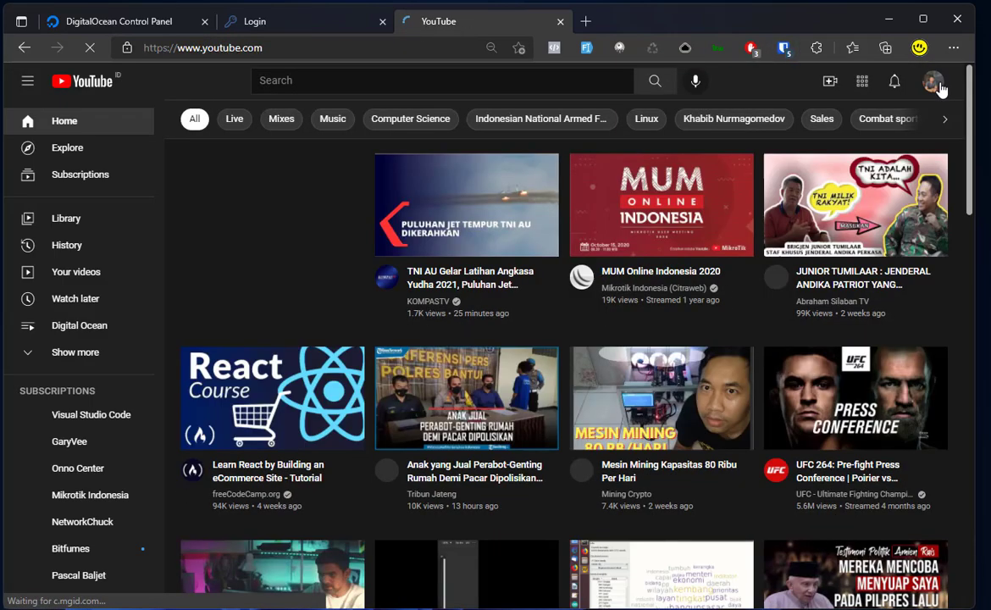
pyautogui.click(933, 83)
pyautogui.click(828, 172)
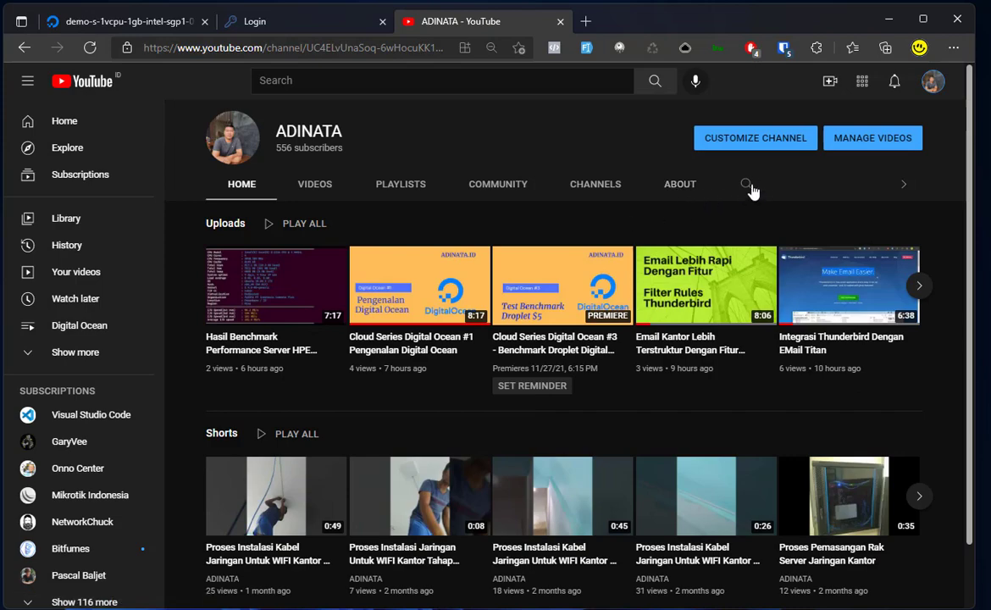
# Step: Search the channel's videos for "acronis"
pyautogui.click(747, 185)
pyautogui.write('cloud ac')
pyautogui.hotkey('ctrl', 'a')
pyautogui.write('acronis')
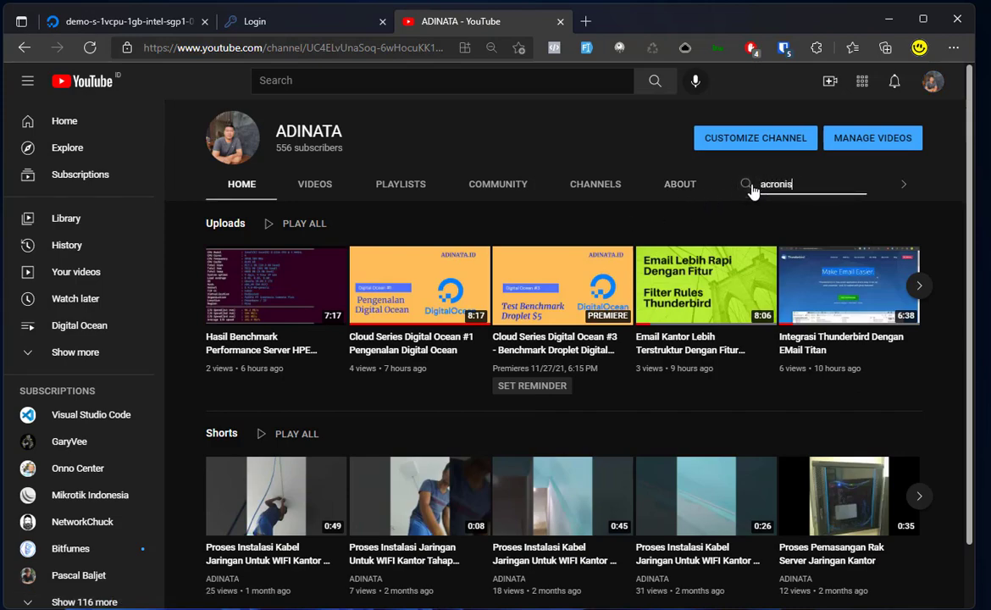
pyautogui.press('Return')
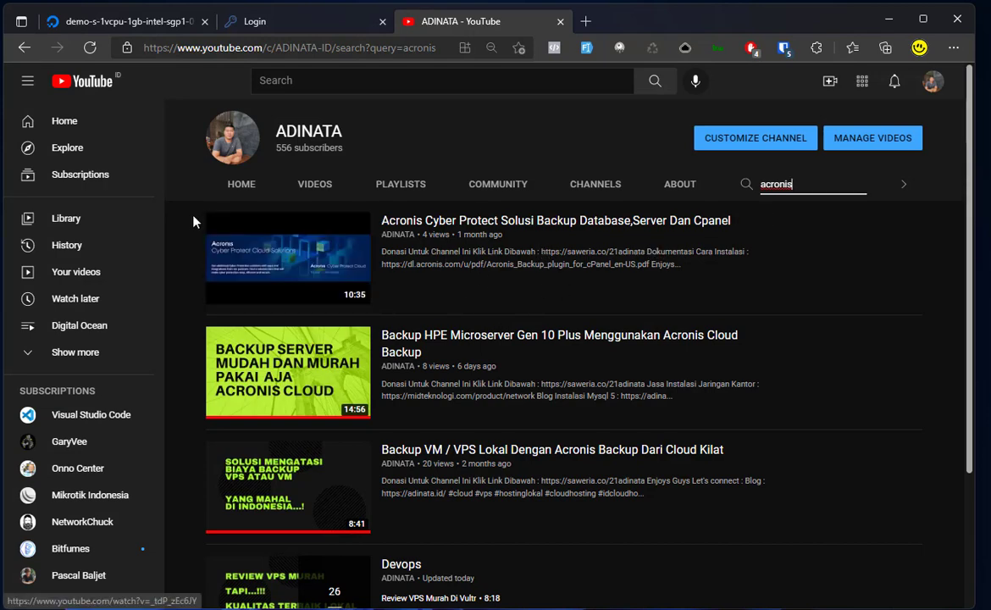
# Step: Switch back to DigitalOcean and examine the backup status and the Droplet backups section
pyautogui.click(174, 25)
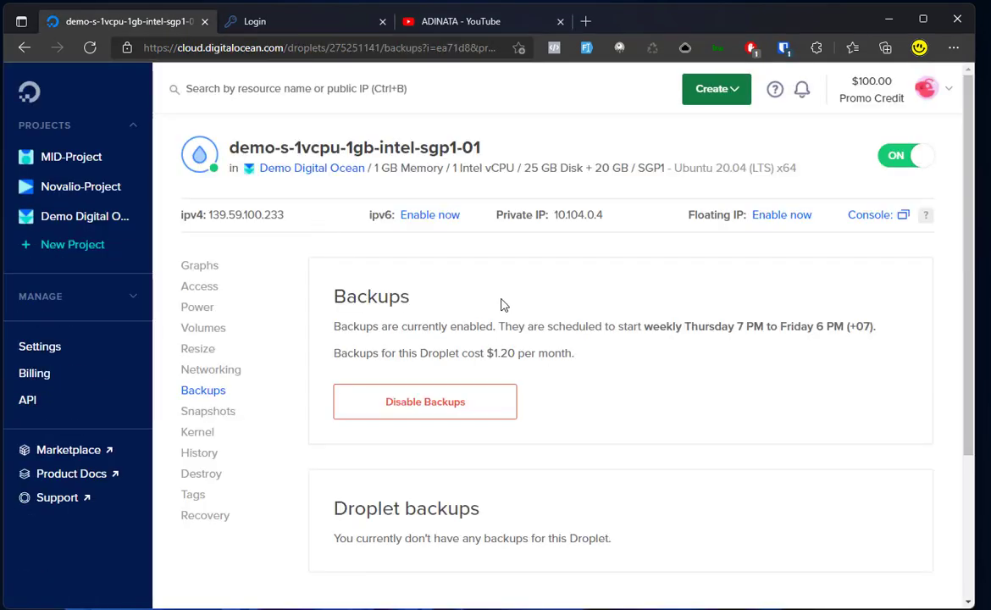
pyautogui.scroll(-2, 502, 304)
pyautogui.scroll(1, 502, 303)
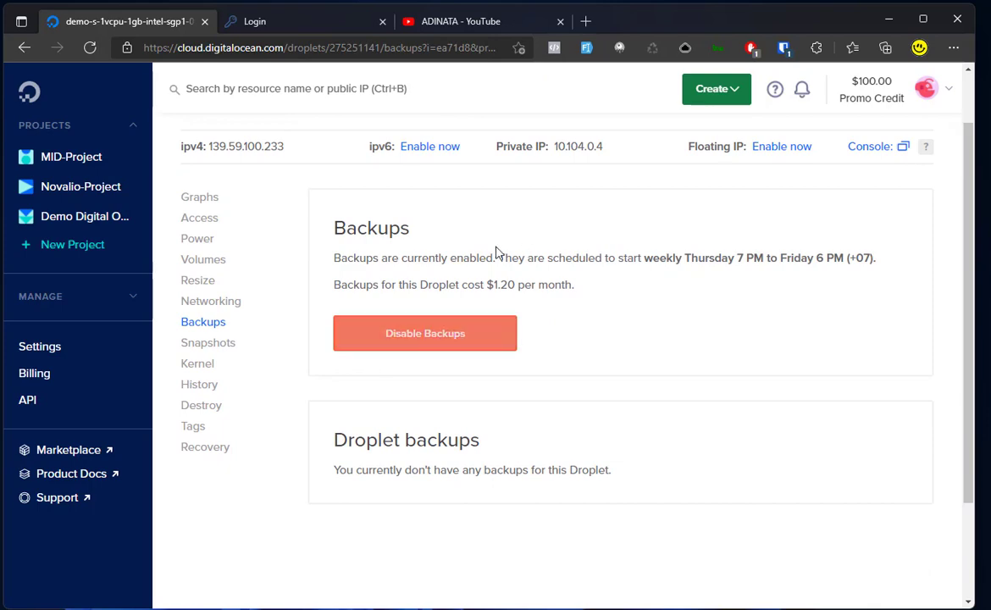
pyautogui.moveTo(403, 258); pyautogui.dragTo(570, 268)
pyautogui.click(570, 268)
pyautogui.scroll(-1, 569, 264)
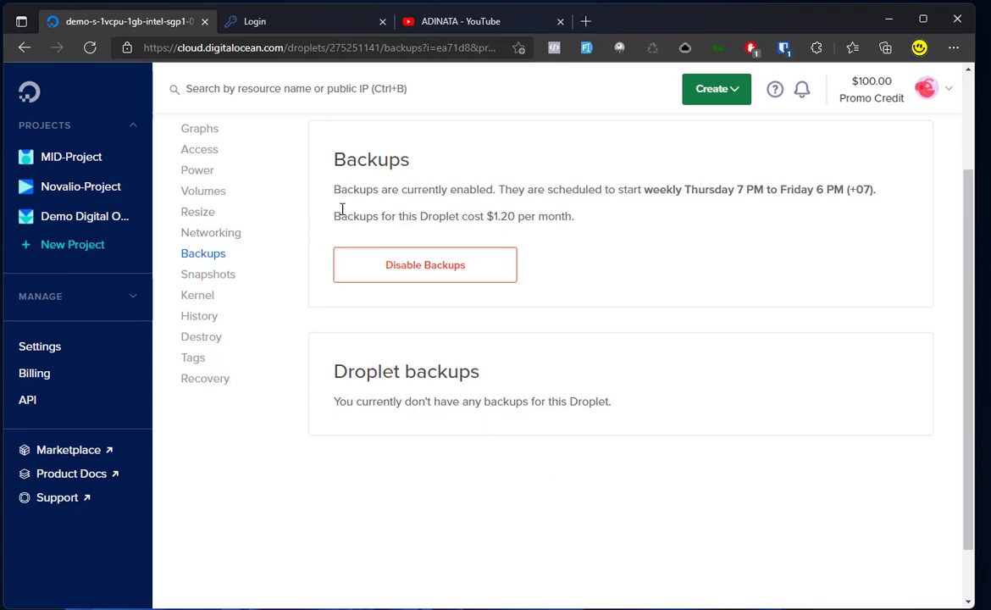
# Step: Open the droplet's Snapshots page and view the actions available for the existing snapshot, without choosing one
pyautogui.click(220, 275)
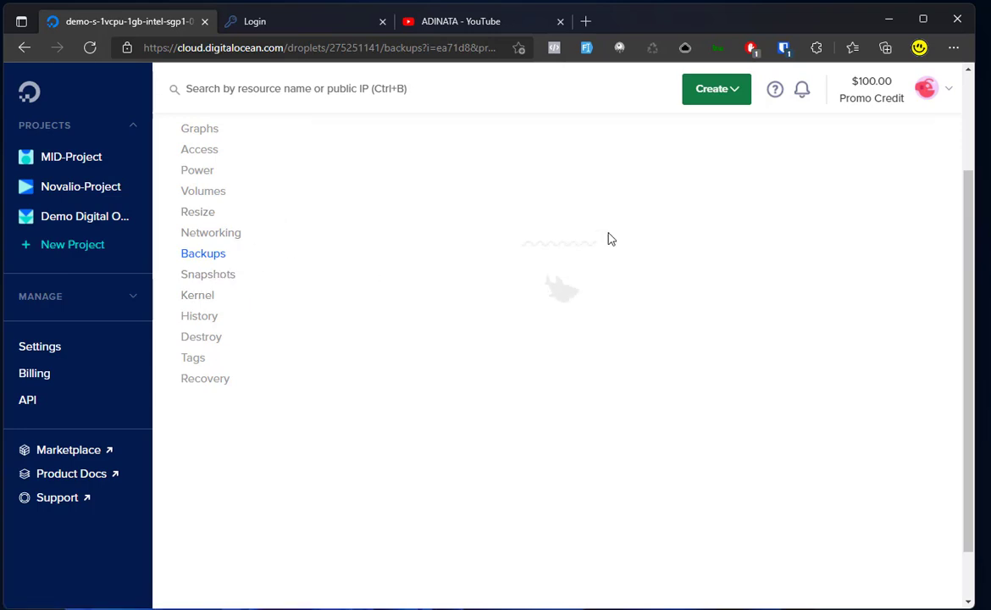
pyautogui.scroll(-2, 608, 235)
pyautogui.scroll(-2, 609, 233)
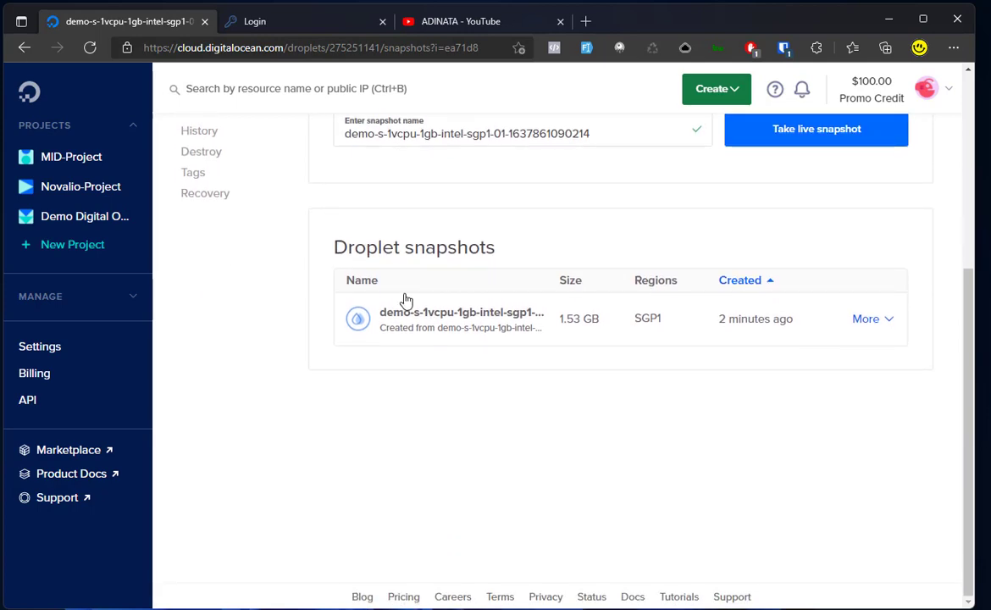
pyautogui.click(877, 325)
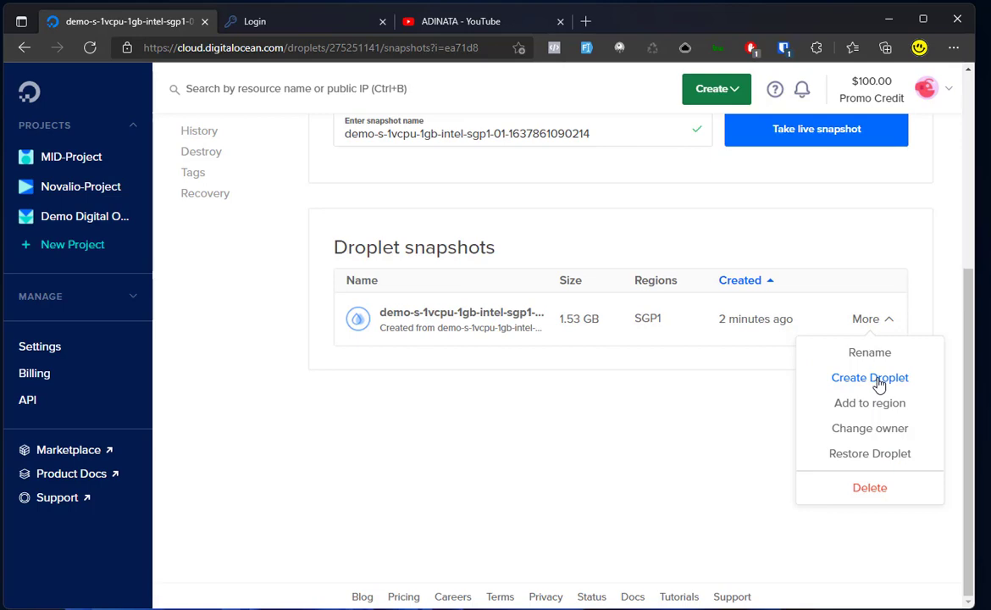
pyautogui.click(640, 414)
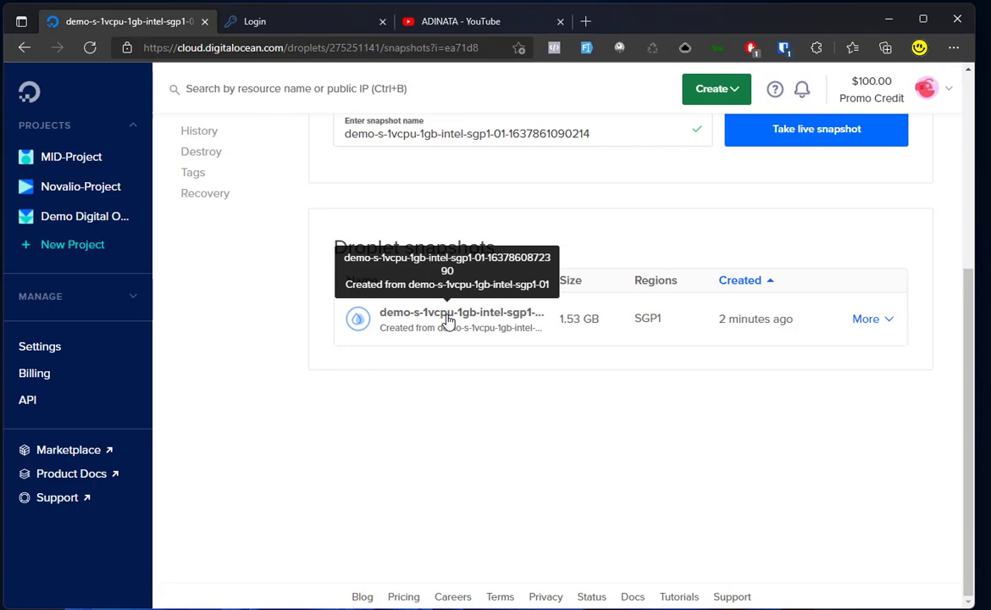
# Step: Go back to the droplet's Backups page and review the automatic backup schedule and cost
pyautogui.scroll(4, 476, 415)
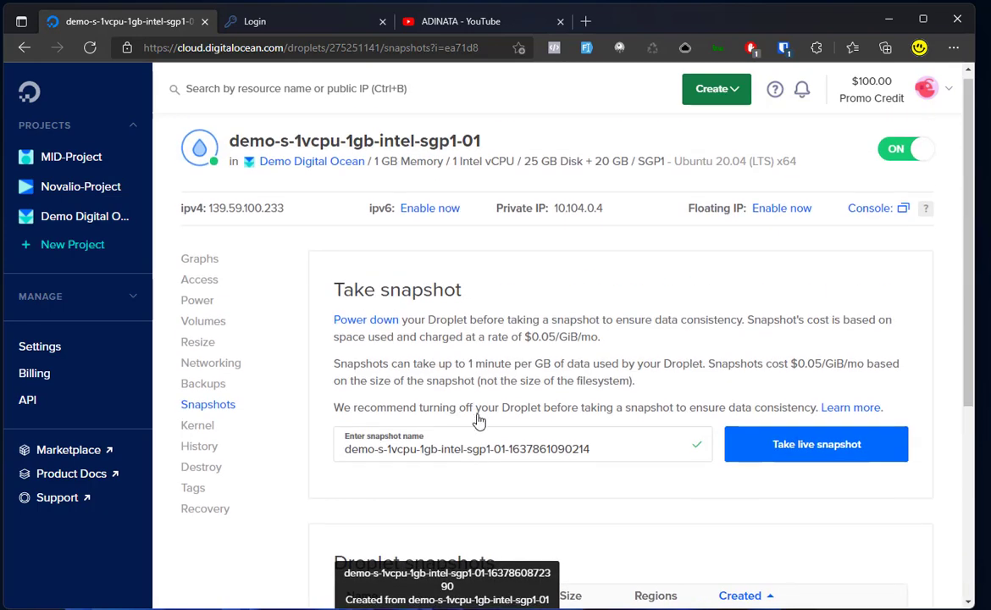
pyautogui.click(201, 390)
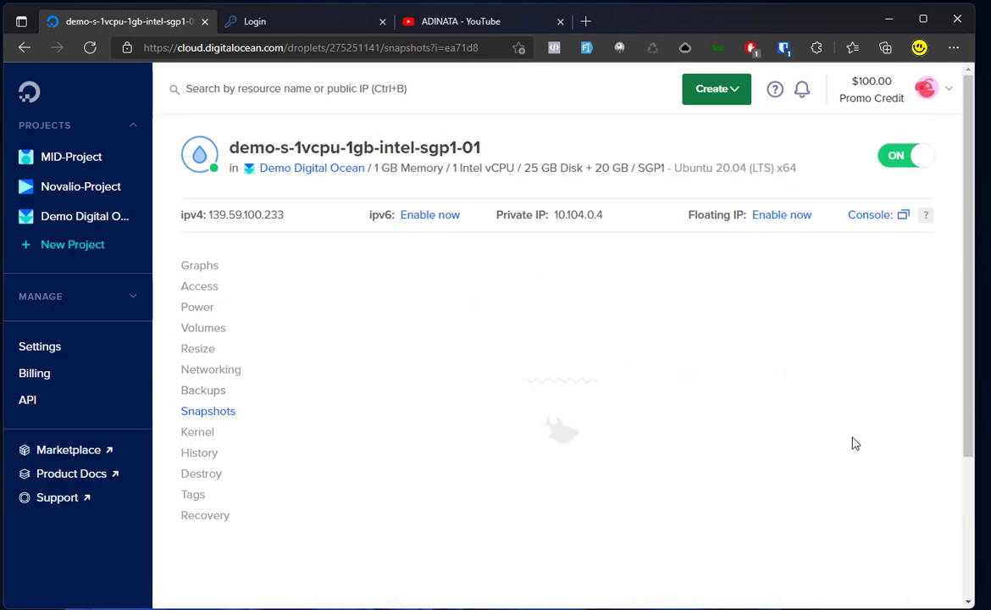
pyautogui.moveTo(502, 333); pyautogui.dragTo(756, 348)
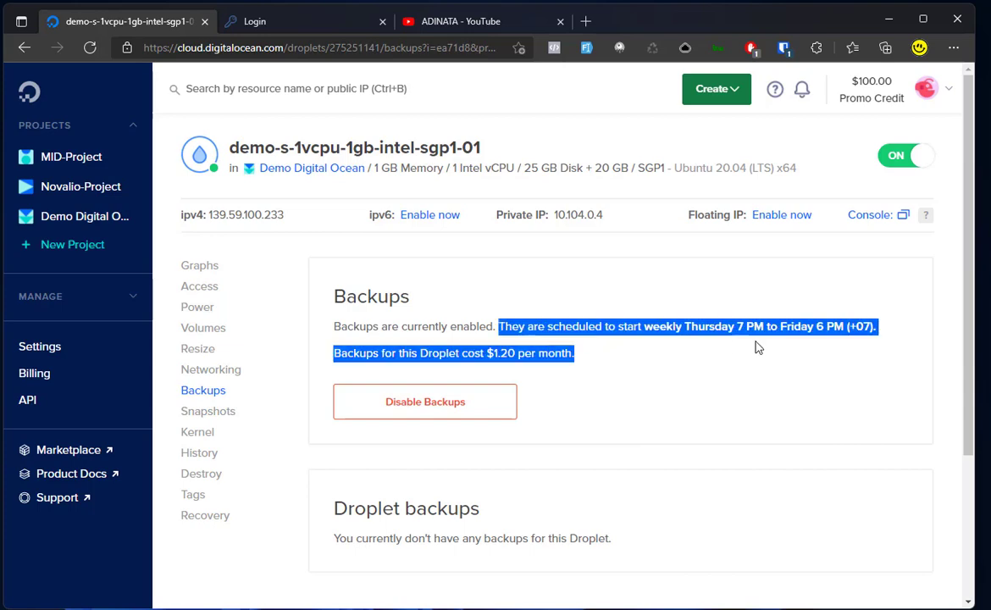
pyautogui.moveTo(633, 329); pyautogui.dragTo(730, 351)
pyautogui.click(730, 354)
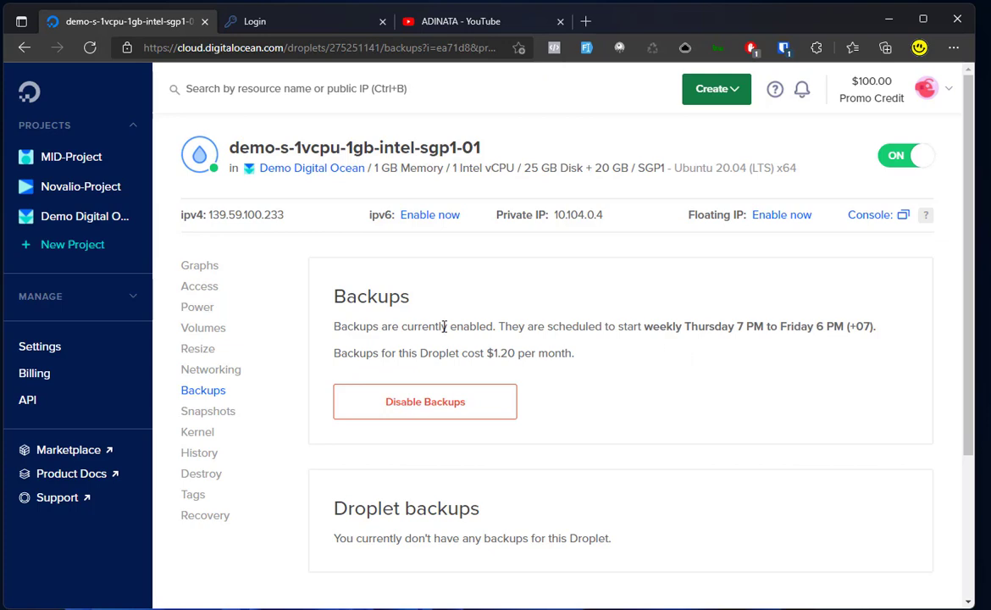
# Step: Open the Managed Databases page and examine its daily backups with point-in-time recovery feature
pyautogui.click(115, 297)
pyautogui.scroll(-3, 88, 323)
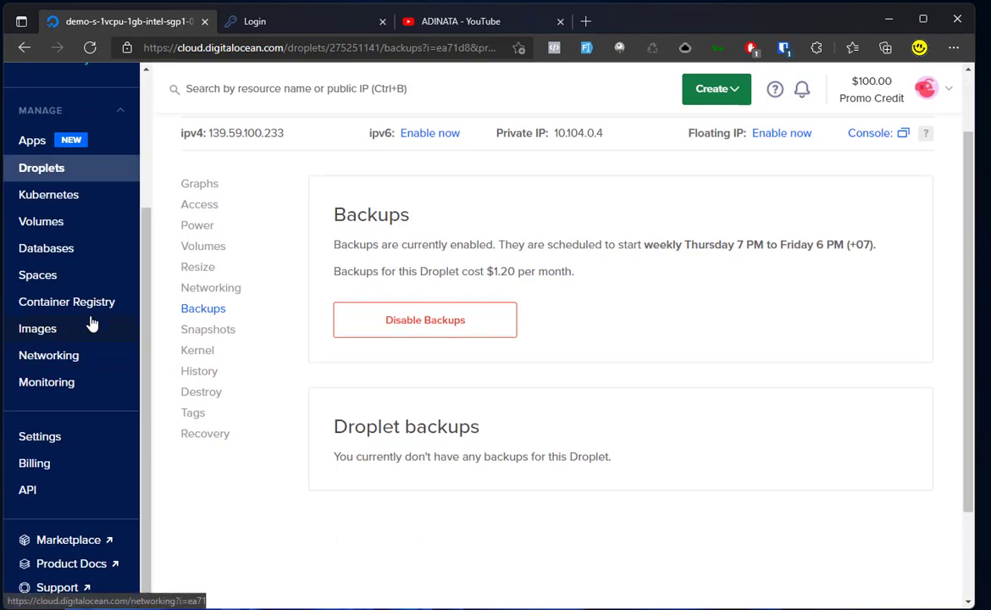
pyautogui.click(46, 251)
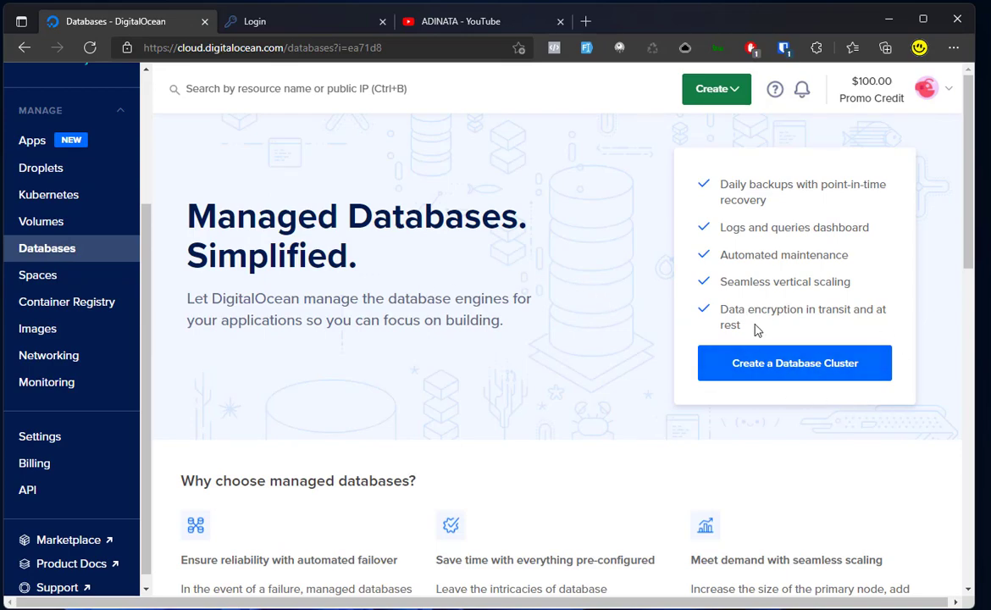
pyautogui.scroll(-1, 753, 338)
pyautogui.scroll(1, 749, 343)
pyautogui.moveTo(723, 183); pyautogui.dragTo(873, 209)
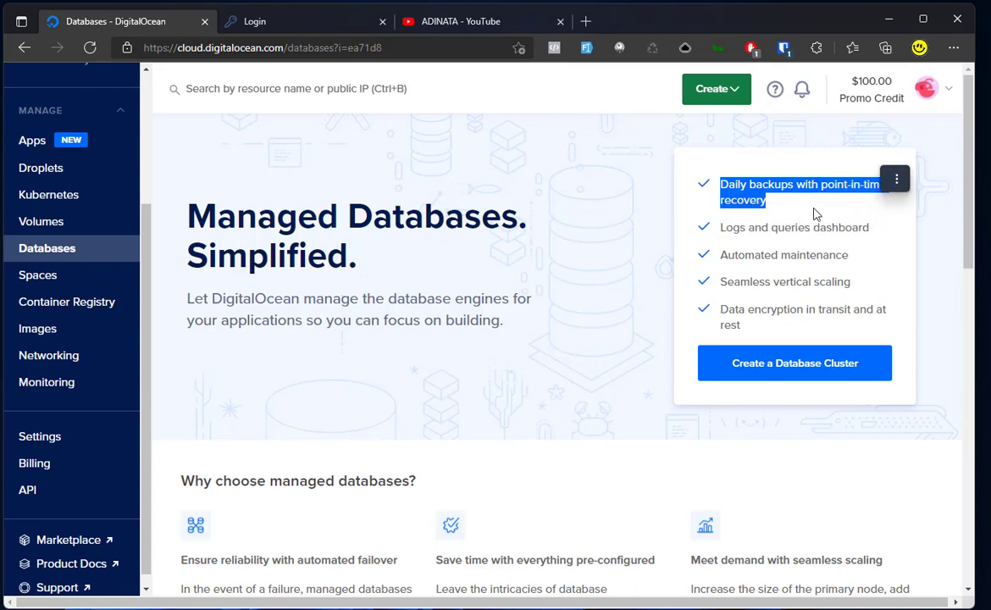